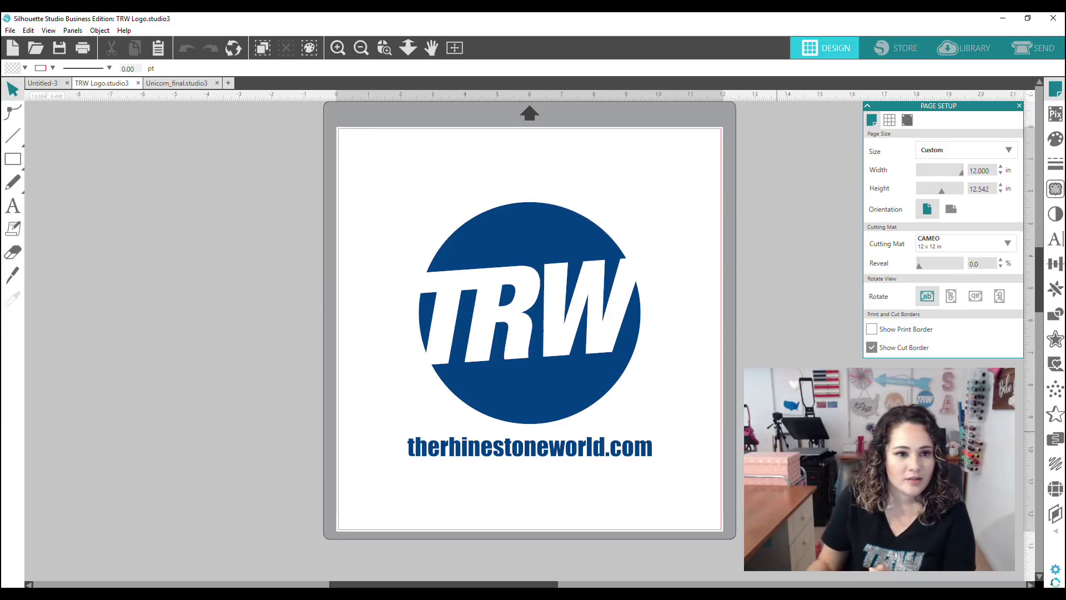
Switch to the Unicorn_final.studio3 document, select the whole unicorn design and flip it horizontally.
{"action": "left_click", "coordinate": [194, 84]}
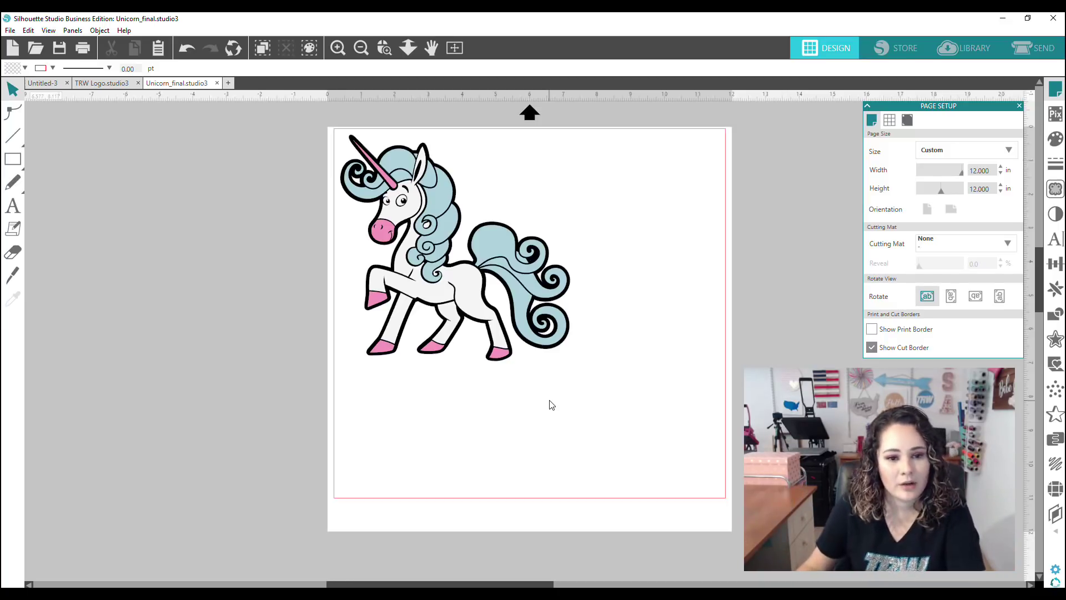
{"action": "left_click_drag", "start_coordinate": [605, 417], "coordinate": [324, 169]}
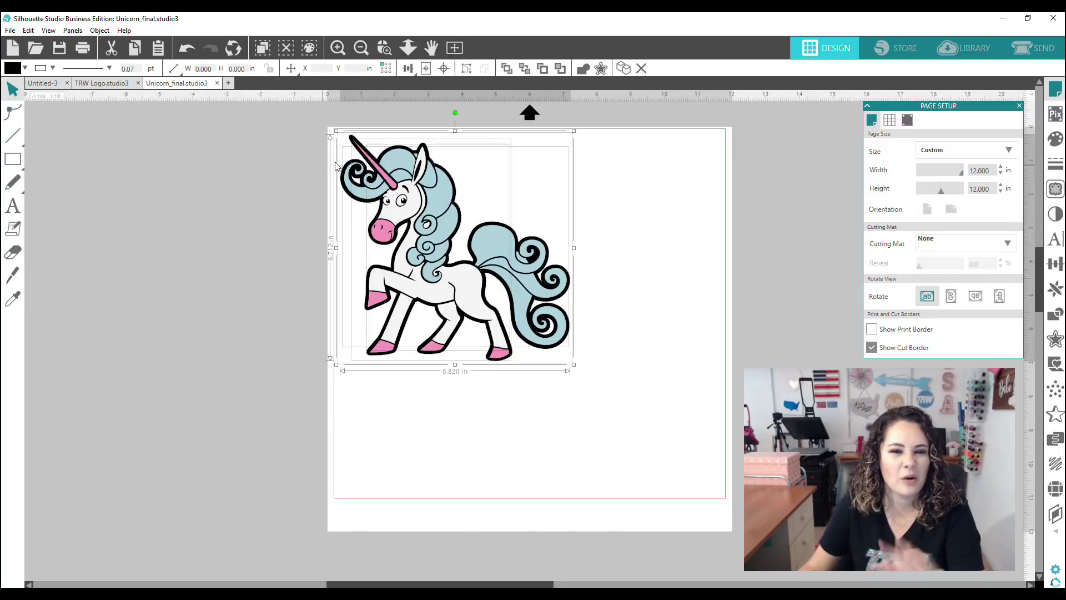
{"action": "right_click", "coordinate": [400, 162]}
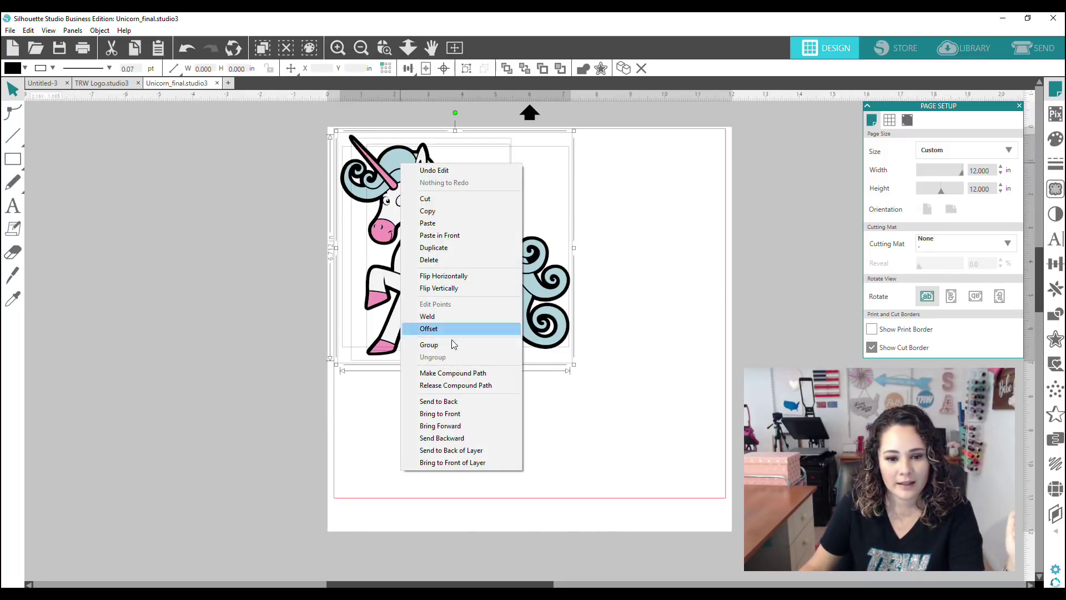
{"action": "left_click", "coordinate": [443, 275]}
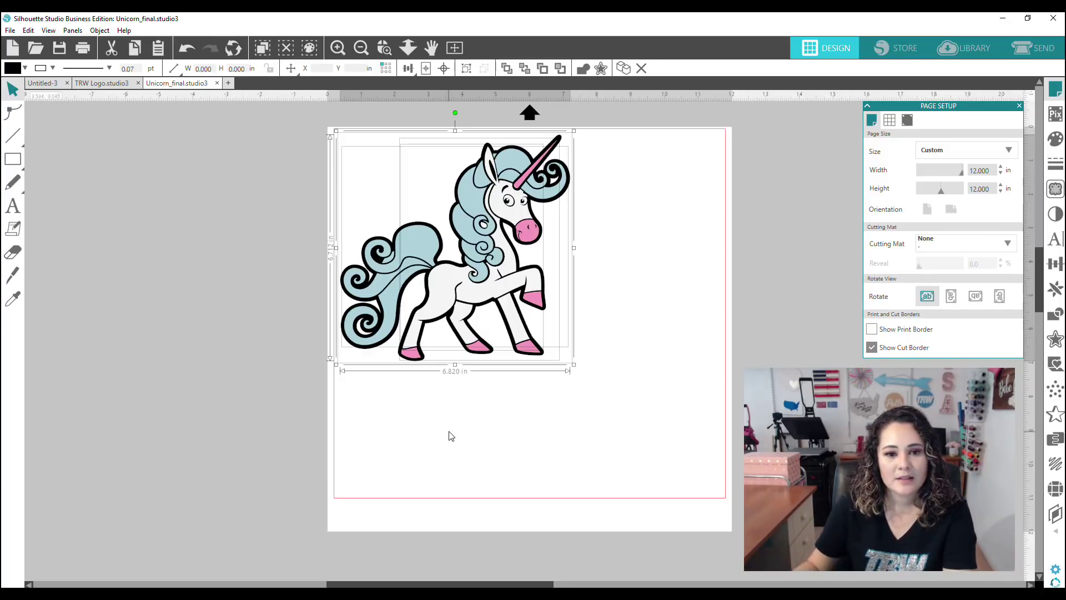
Move the unicorn's white body layer off the page and undo that move.
{"action": "left_click", "coordinate": [434, 430]}
{"action": "left_click_drag", "start_coordinate": [455, 282], "coordinate": [149, 221]}
{"action": "left_click", "coordinate": [426, 198]}
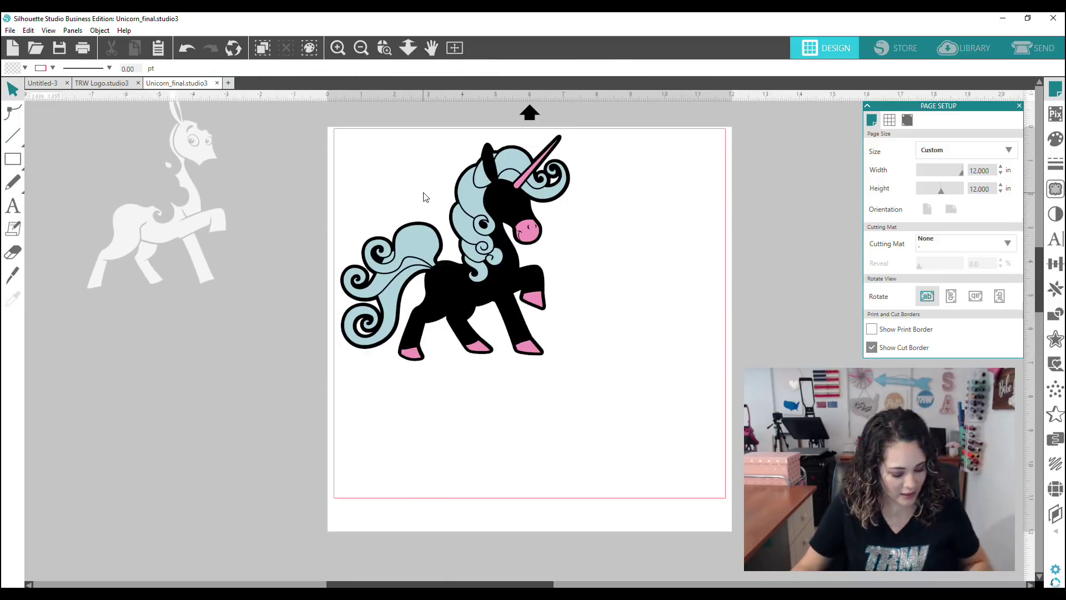
{"action": "key", "text": "ctrl+z"}
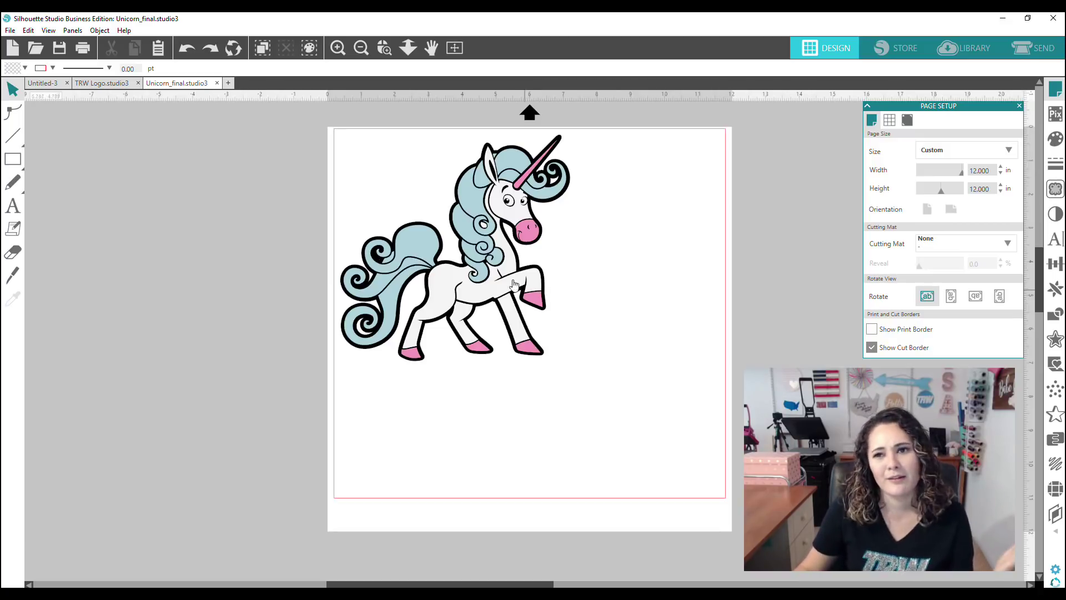
Open the send settings and set all layers of the unicorn to Cut using the Simple action mode.
{"action": "left_click", "coordinate": [1048, 54]}
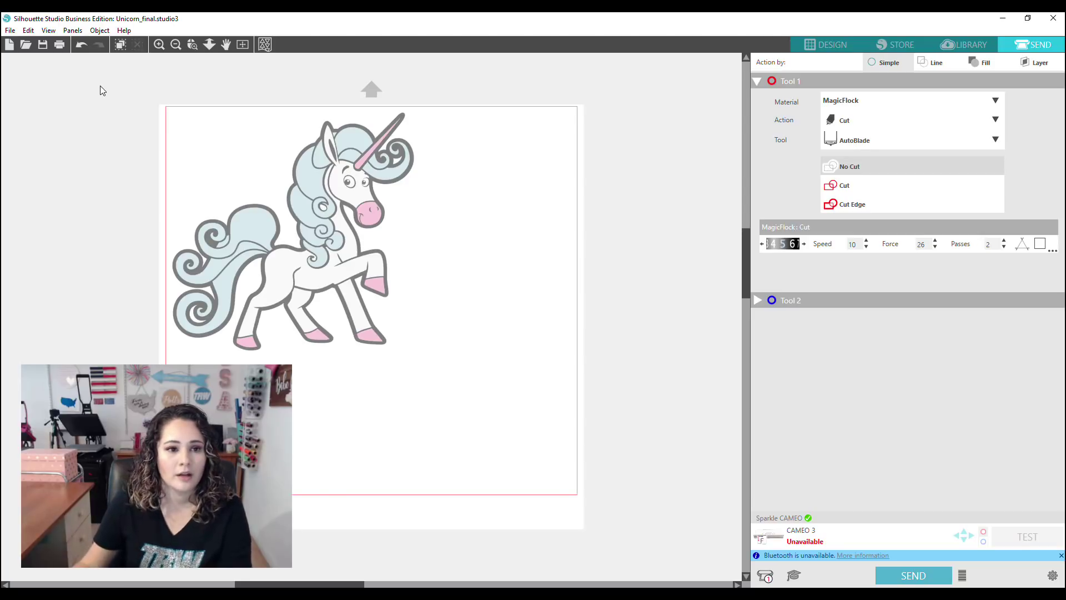
{"action": "left_click_drag", "start_coordinate": [100, 87], "coordinate": [768, 354]}
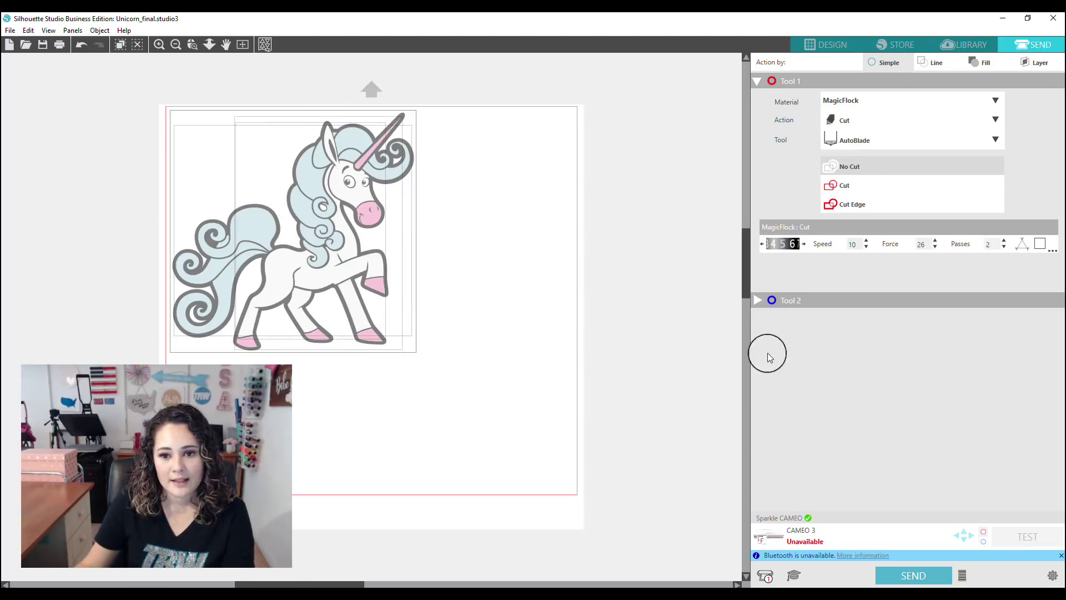
{"action": "left_click", "coordinate": [845, 186]}
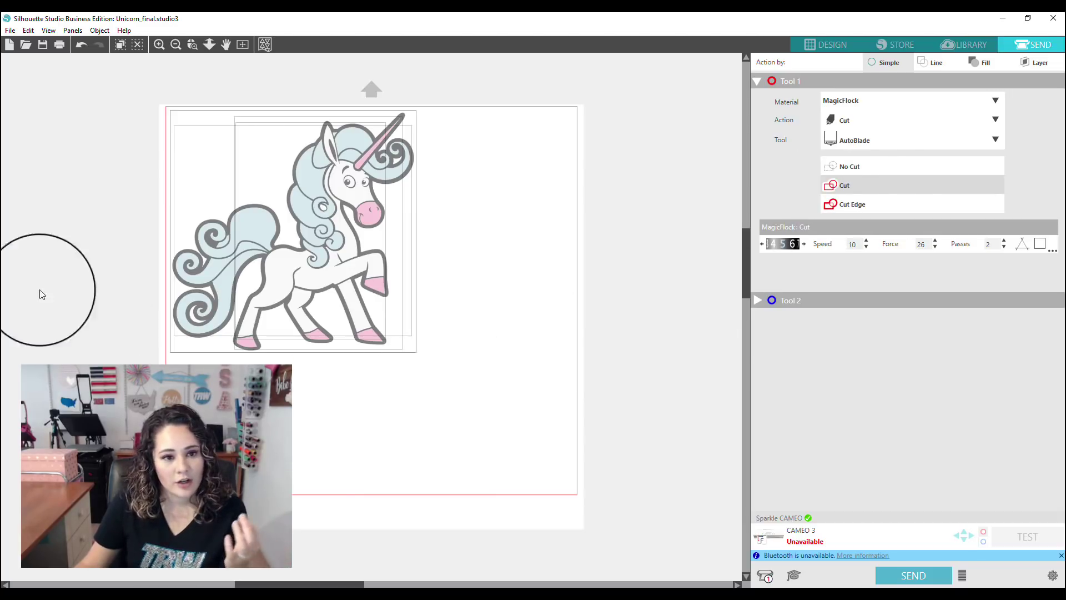
{"action": "left_click", "coordinate": [118, 132]}
{"action": "left_click_drag", "start_coordinate": [123, 92], "coordinate": [496, 435]}
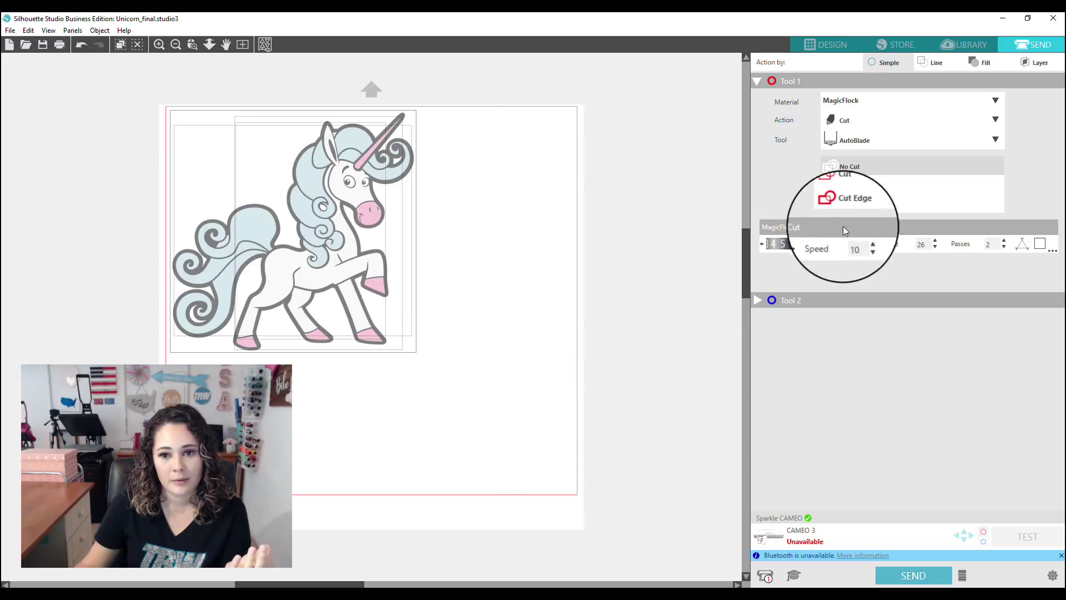
{"action": "left_click", "coordinate": [850, 185]}
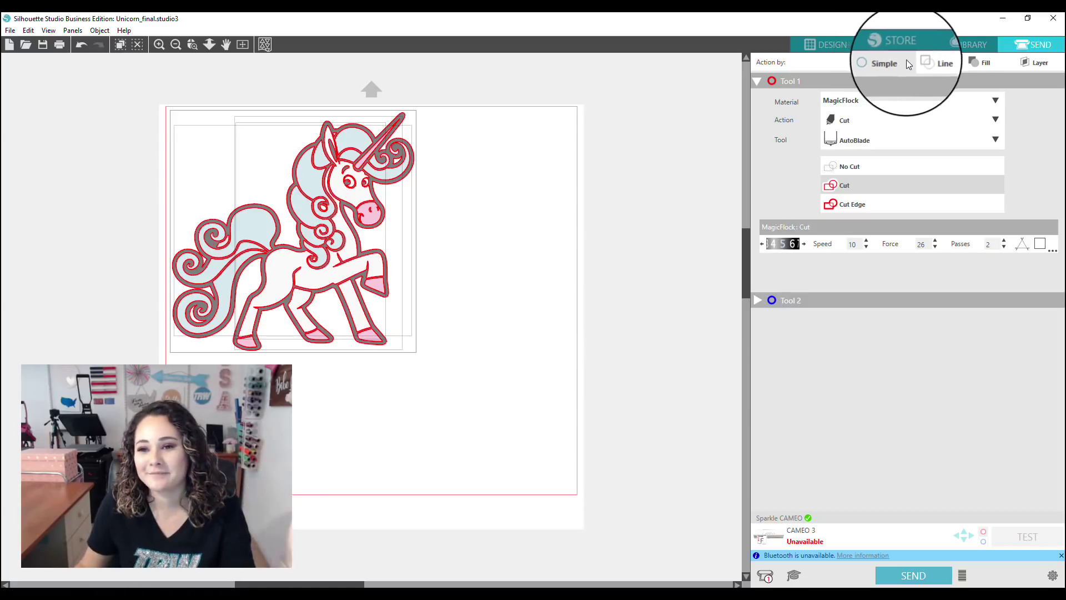
Set cutting by line color and exclude the blue, white and pink lines, keeping only black RGB (0,0,0) enabled.
{"action": "left_click", "coordinate": [937, 63]}
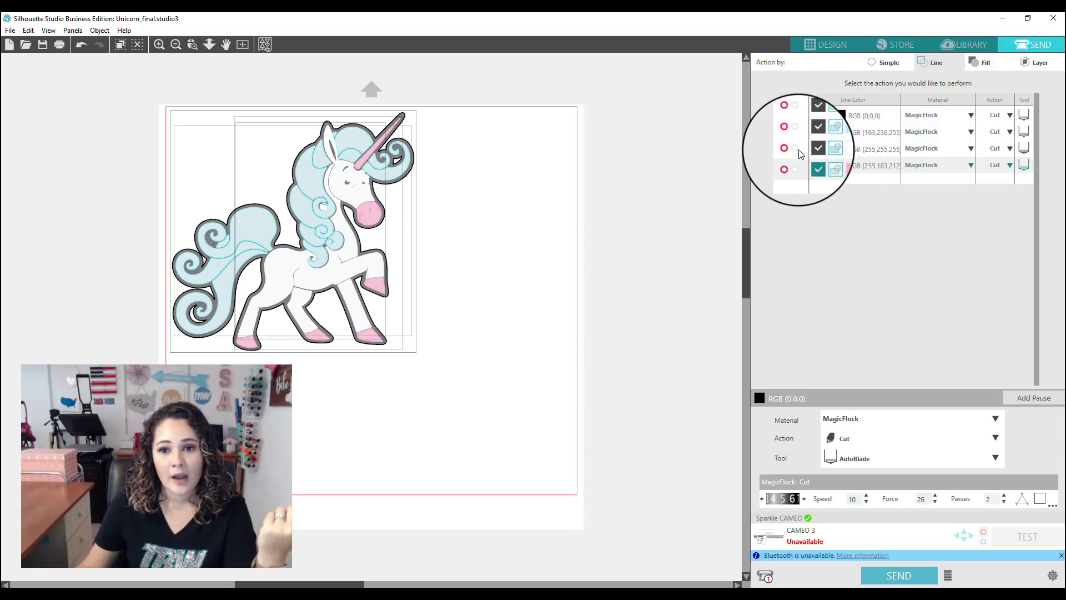
{"action": "left_click", "coordinate": [814, 131]}
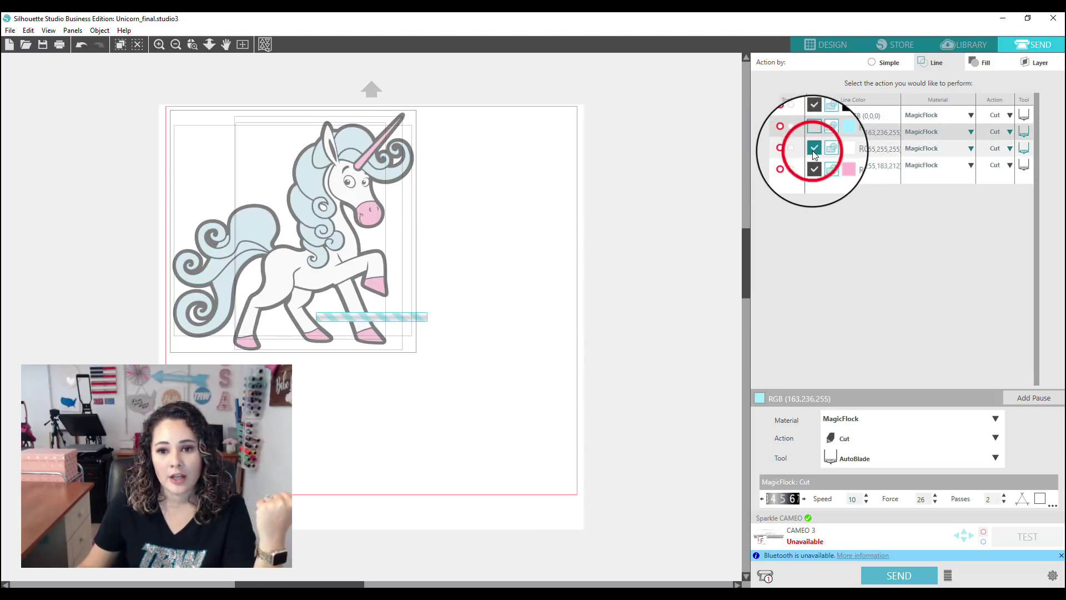
{"action": "left_click", "coordinate": [814, 149]}
{"action": "left_click", "coordinate": [814, 164]}
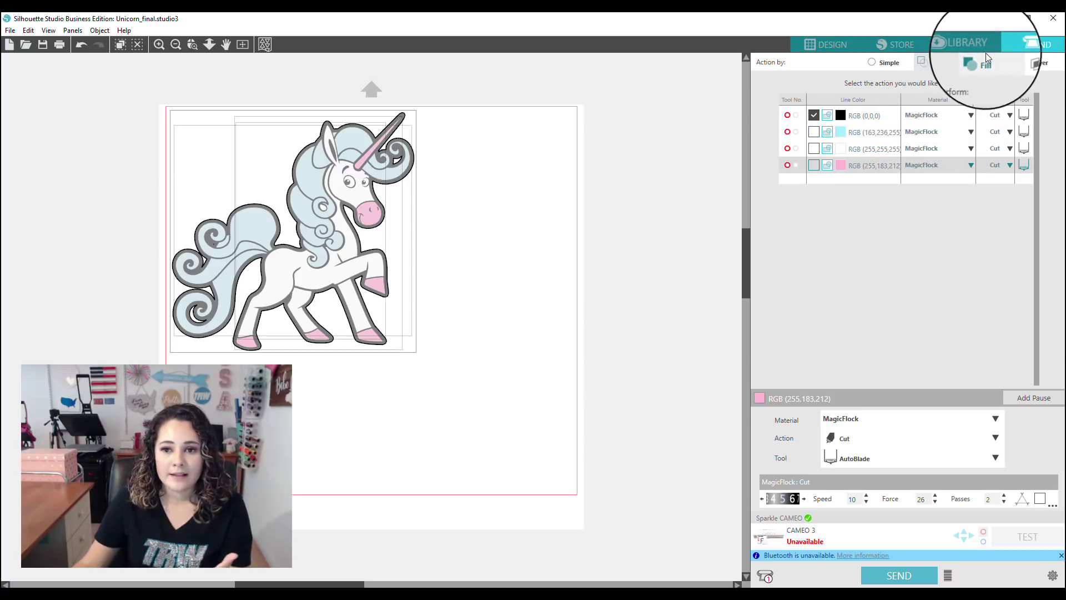
Set cutting by fill color and exclude the black, light grey and pink fills, keeping only the light blue fill enabled.
{"action": "left_click", "coordinate": [975, 64]}
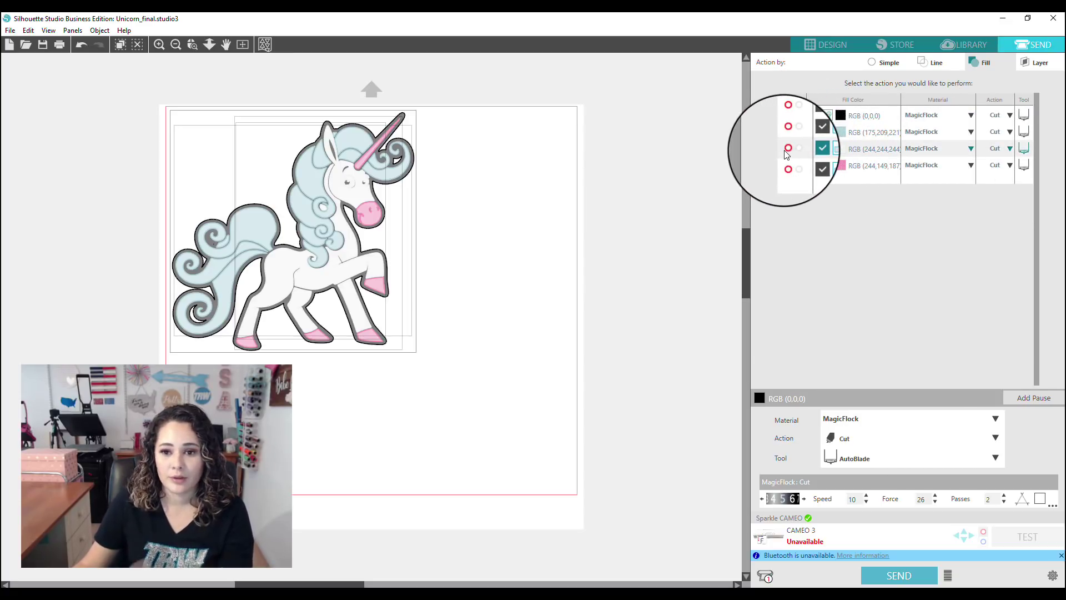
{"action": "left_click", "coordinate": [811, 146]}
{"action": "left_click", "coordinate": [815, 163]}
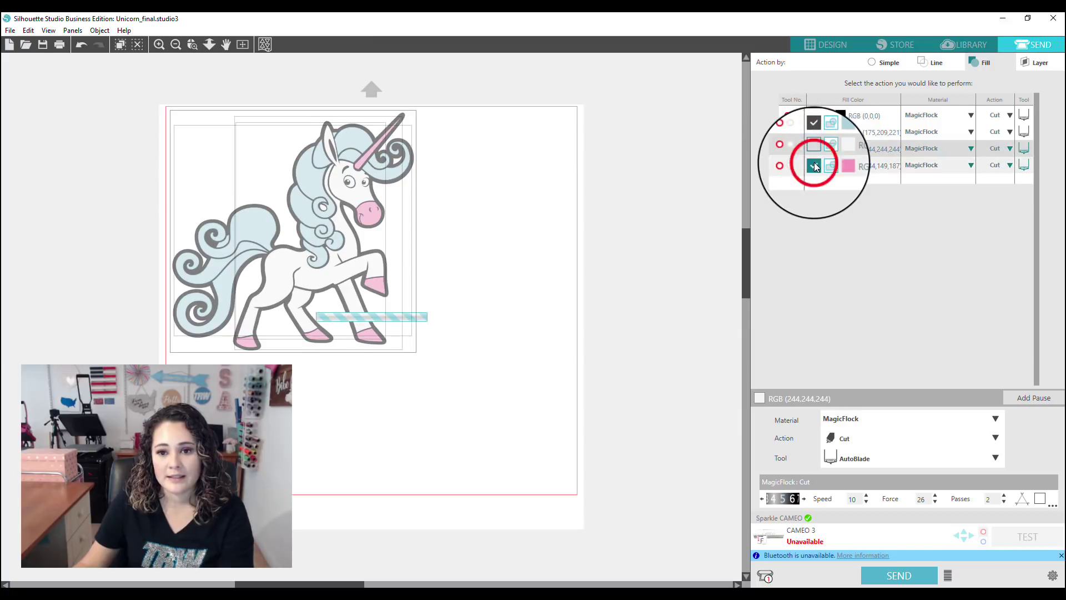
{"action": "left_click", "coordinate": [815, 117]}
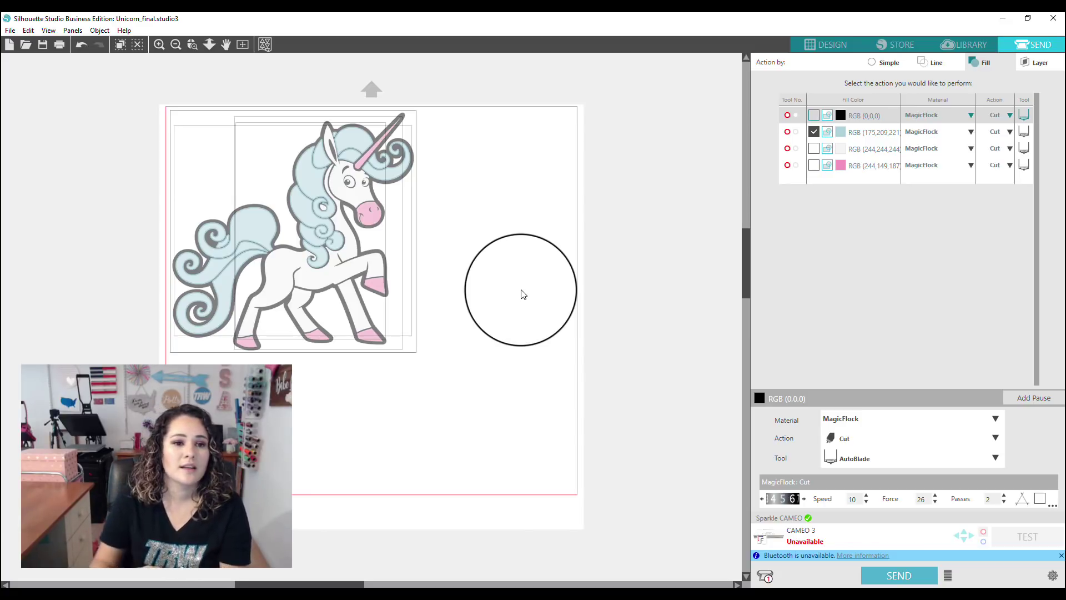
Return to the design view and move the whole unicorn slightly down to free space above it.
{"action": "left_click", "coordinate": [814, 45]}
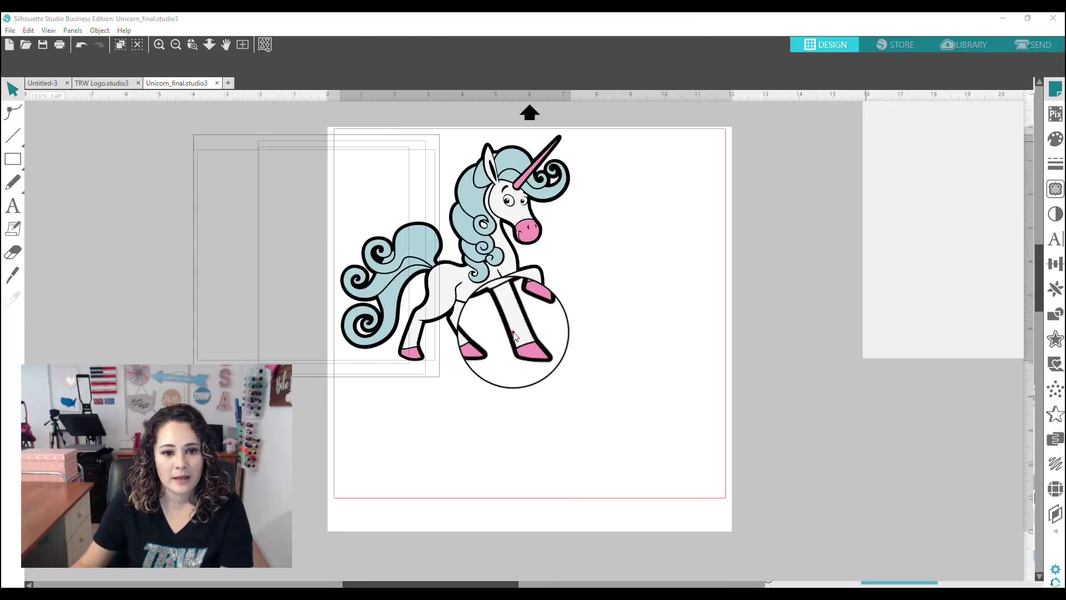
{"action": "left_click_drag", "start_coordinate": [644, 419], "coordinate": [271, 102]}
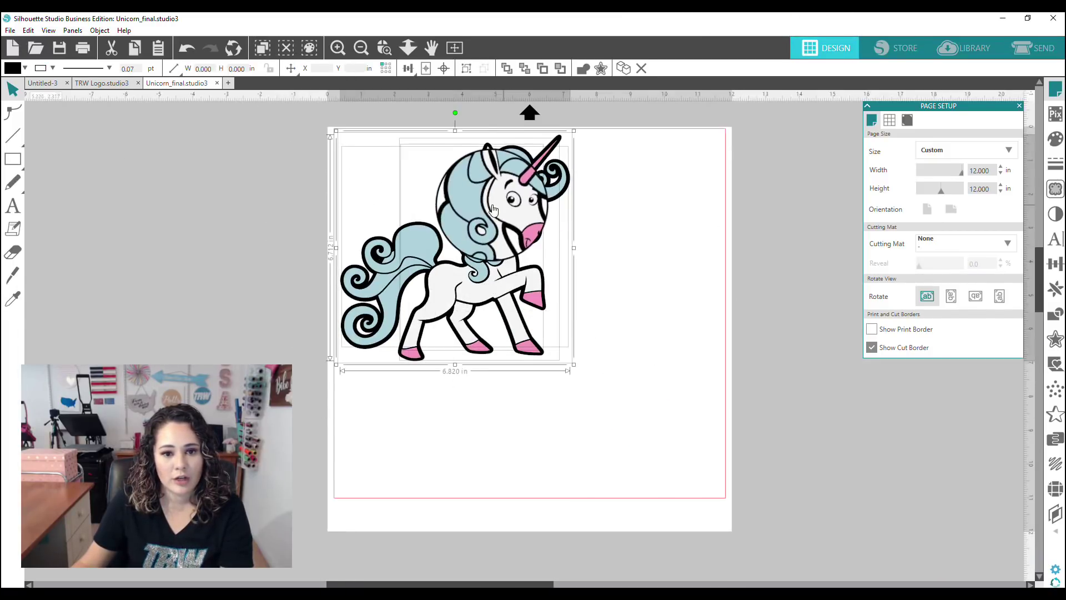
{"action": "left_click_drag", "start_coordinate": [493, 210], "coordinate": [500, 243]}
{"action": "left_click", "coordinate": [637, 302]}
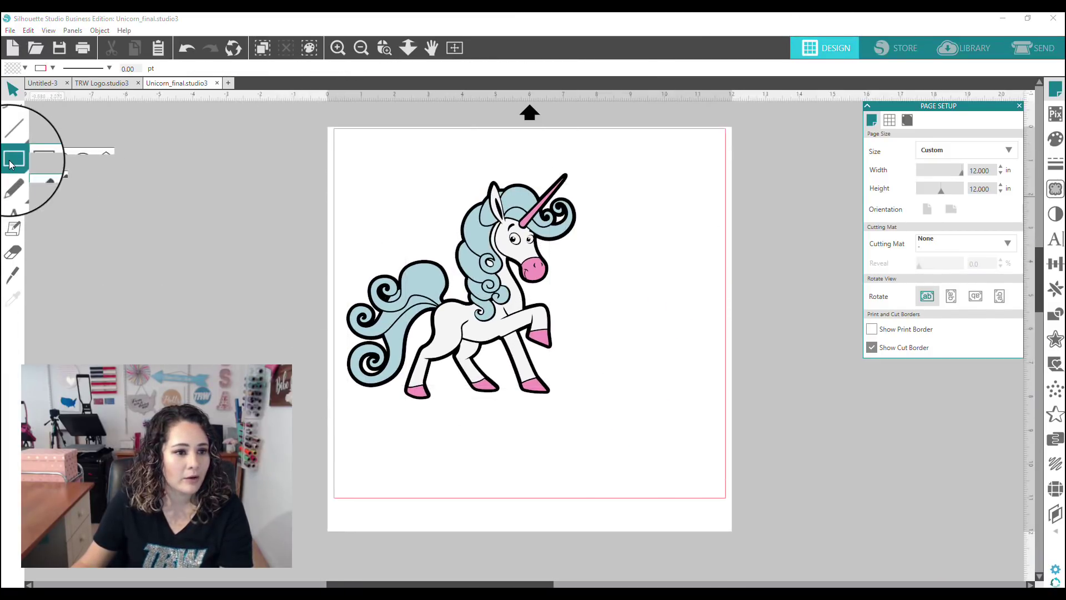
Draw a square about 0.68 in wide above the unicorn, duplicate it into a row of three, and select them all.
{"action": "left_click", "coordinate": [35, 161]}
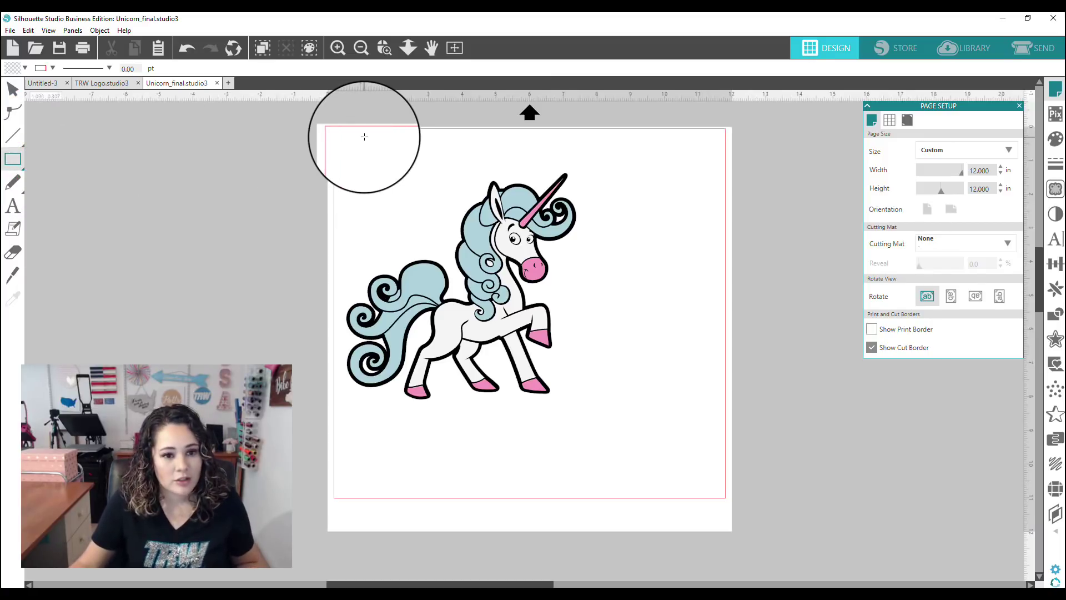
{"action": "left_click_drag", "start_coordinate": [364, 137], "coordinate": [387, 161]}
{"action": "left_click", "coordinate": [8, 86]}
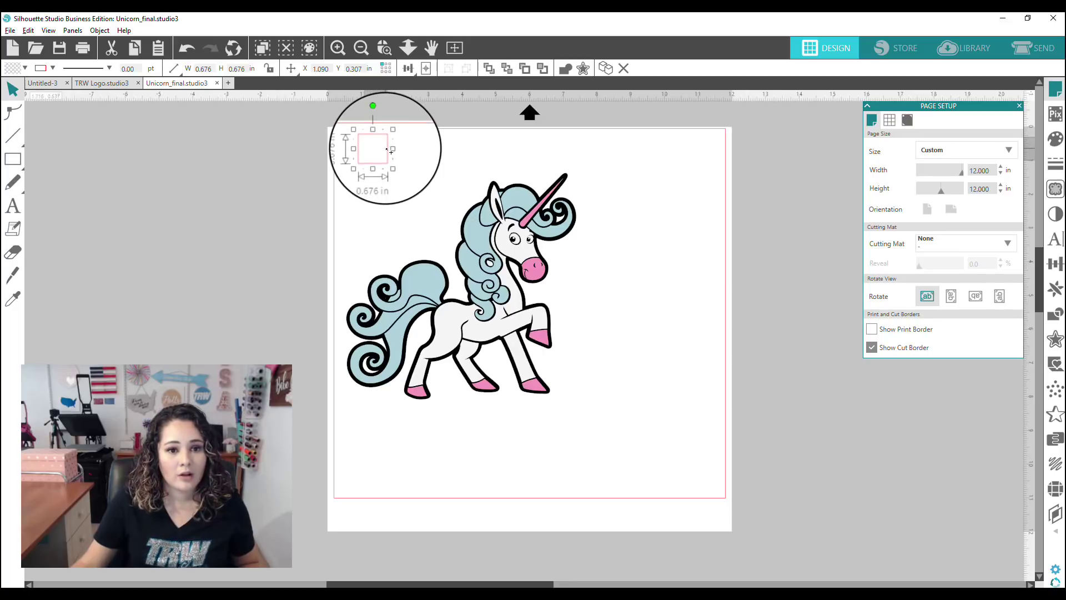
{"action": "left_click_drag", "start_coordinate": [387, 148], "coordinate": [316, 134]}
{"action": "left_click", "coordinate": [596, 144]}
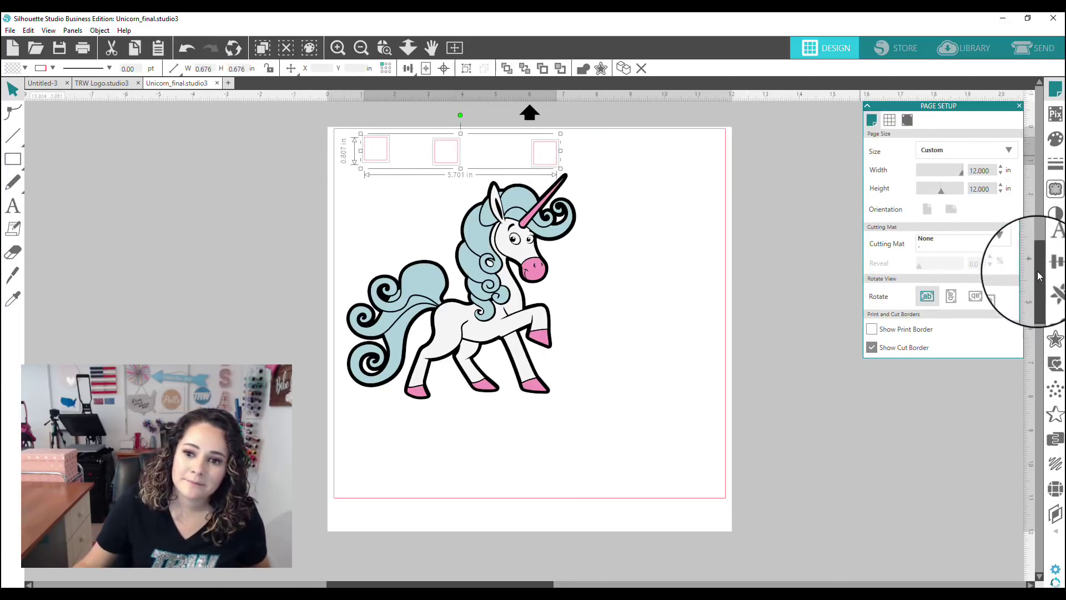
Align the three squares on their vertical centers and space them evenly horizontally.
{"action": "left_click", "coordinate": [1056, 263]}
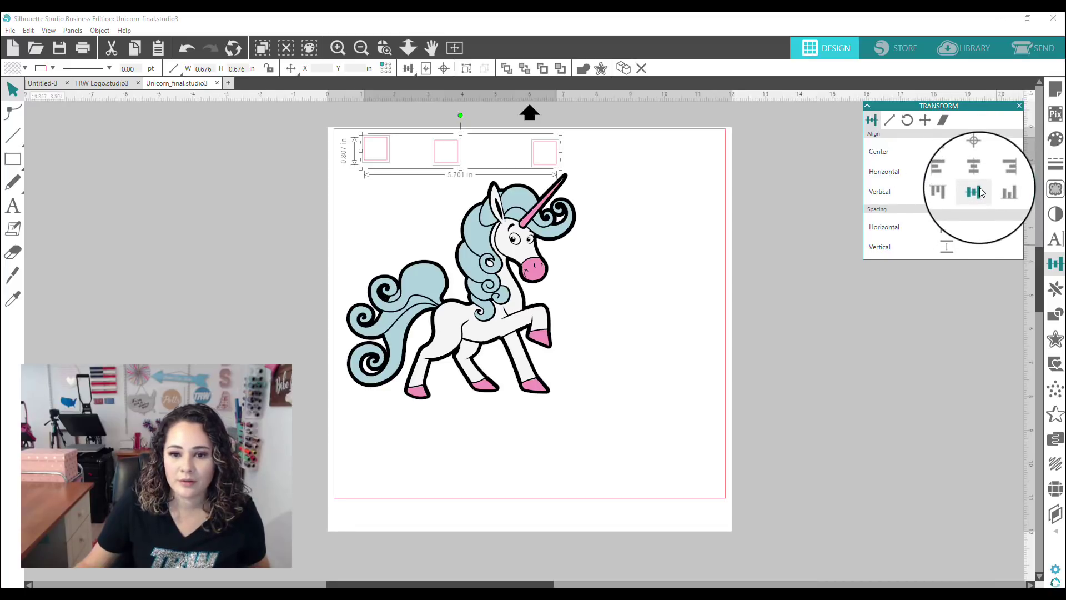
{"action": "left_click", "coordinate": [976, 191]}
{"action": "left_click", "coordinate": [953, 234]}
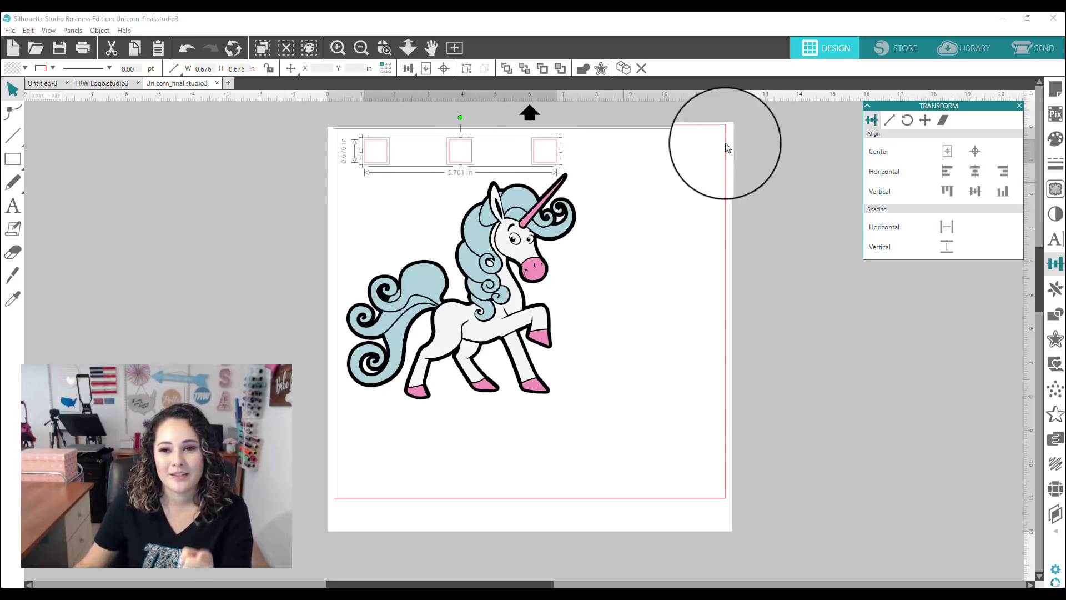
In the send settings, enable only the No Color fill squares for cutting and switch the cut setup to Layer.
{"action": "left_click", "coordinate": [1016, 49]}
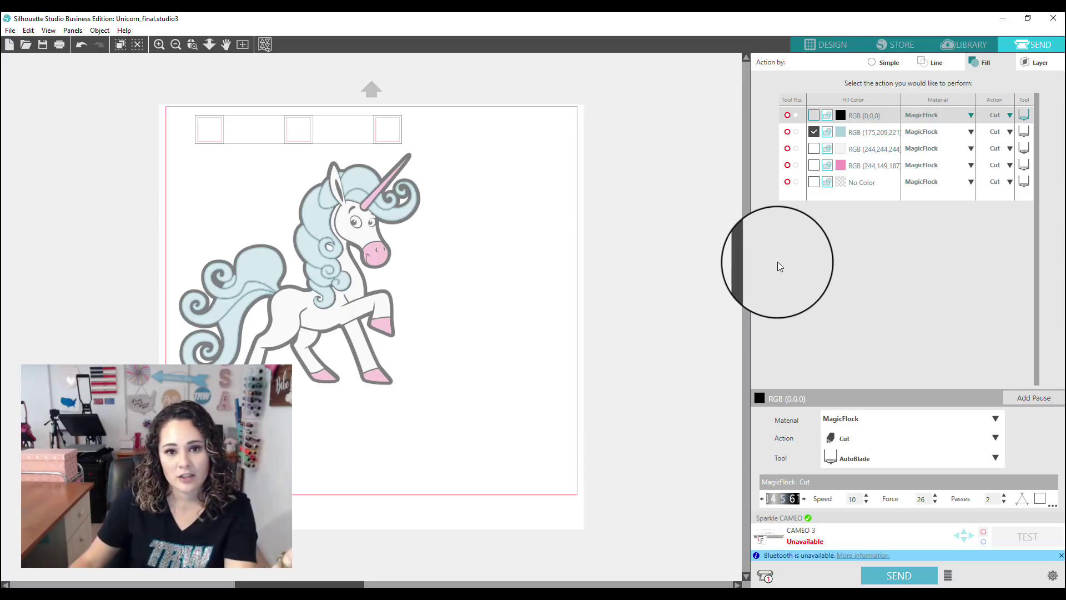
{"action": "left_click", "coordinate": [813, 182]}
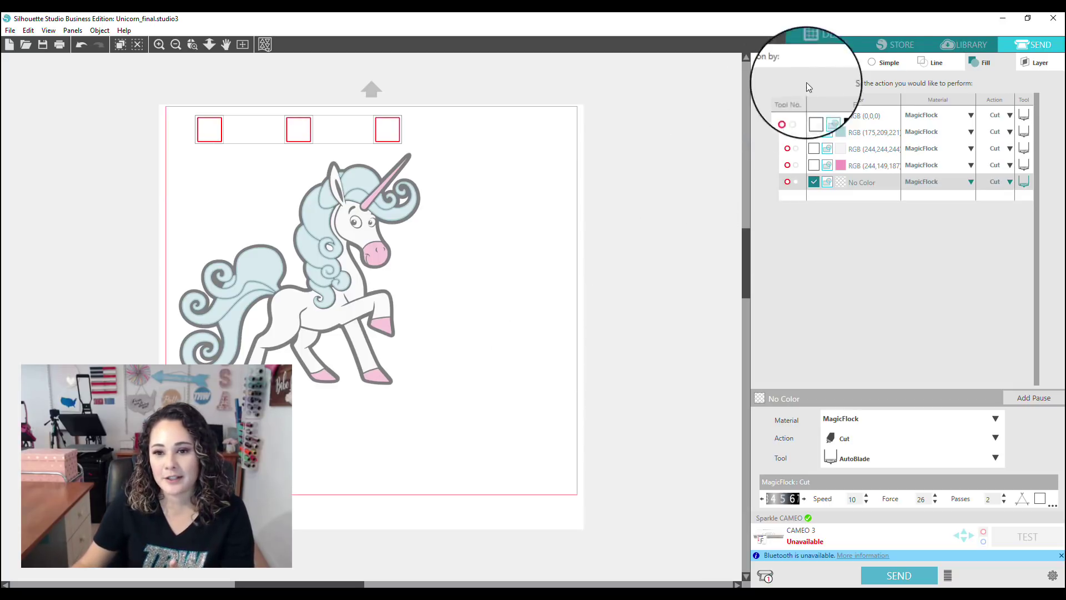
{"action": "left_click", "coordinate": [1036, 61]}
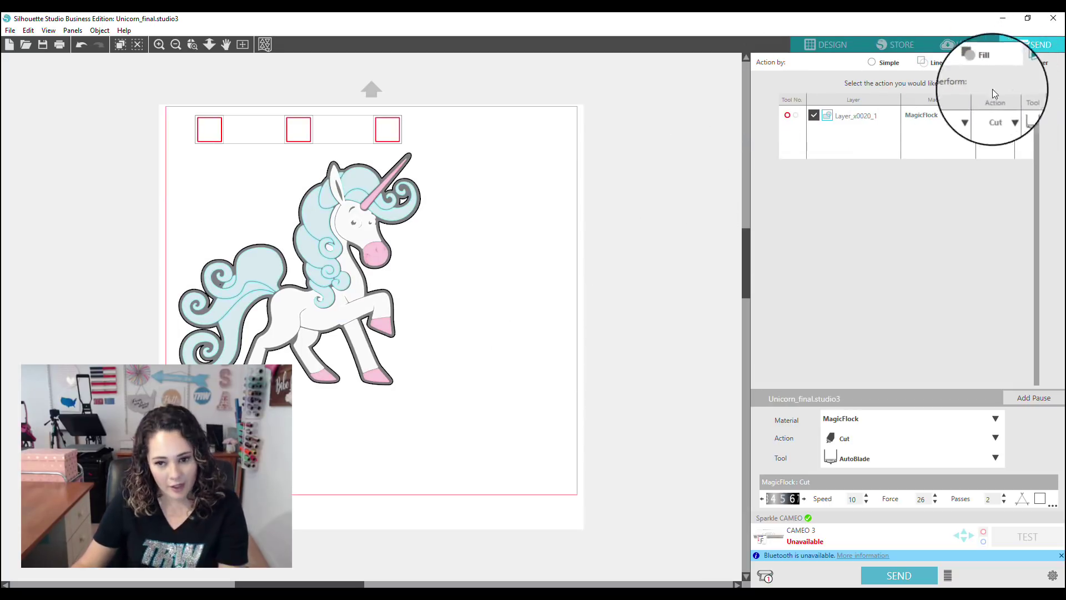